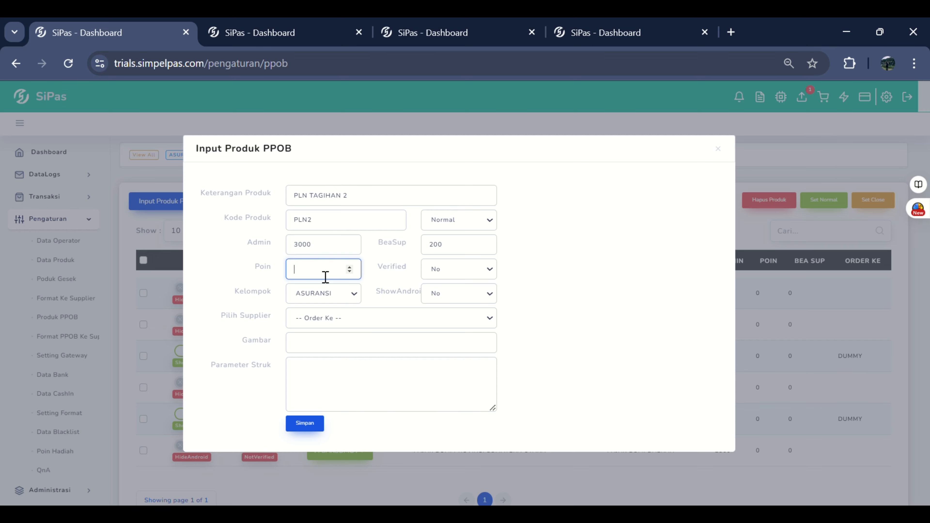
Step: Set the new PPOB product's Poin to 1, its Kelompok to PLN and ShowAndroid to Yes, leaving Verified at No and no supplier chosen
type("1")
left_click(441, 272)
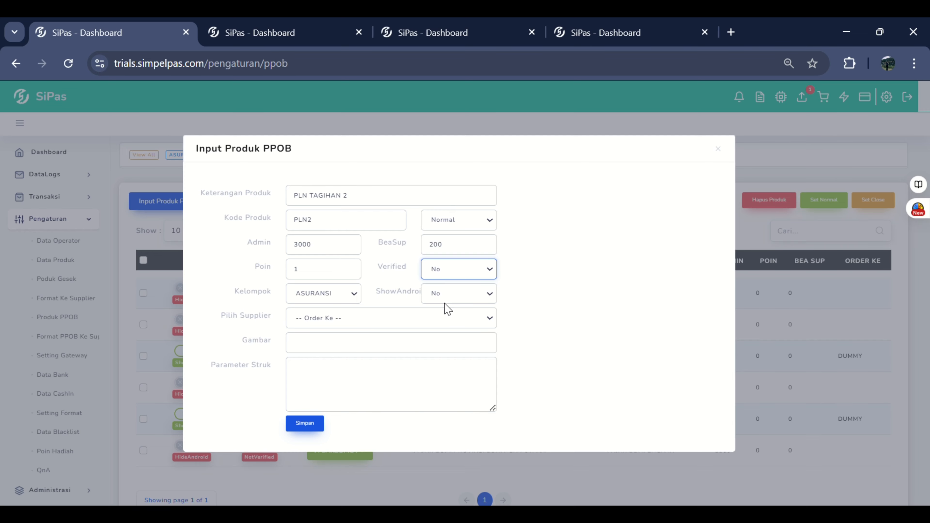
left_click(337, 300)
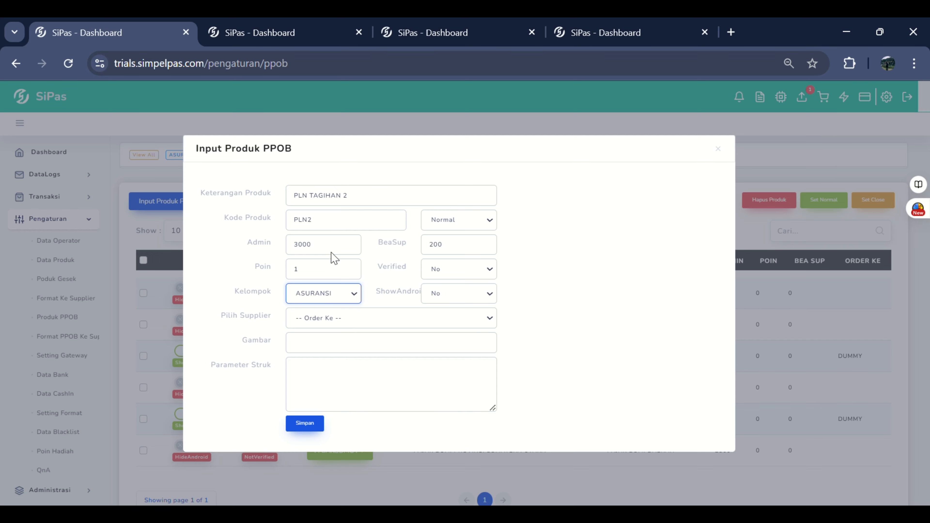
key("p")
left_click(454, 302)
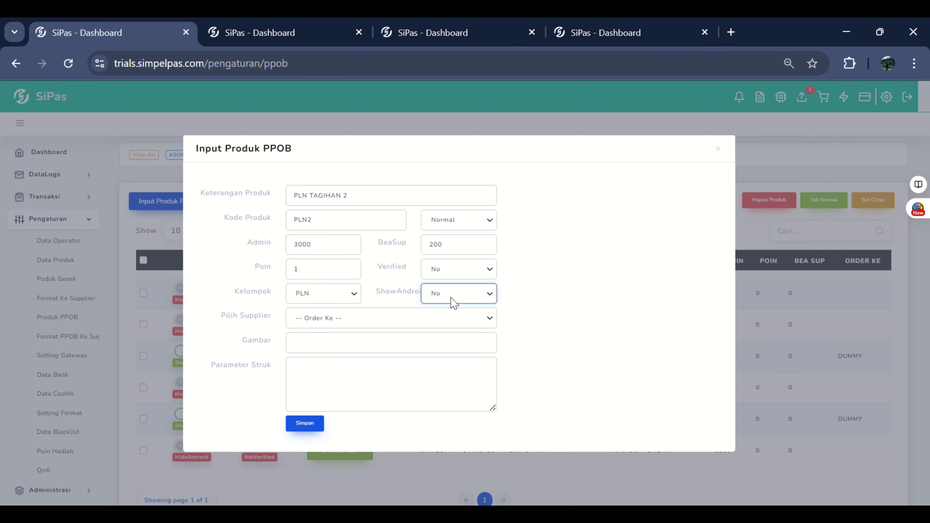
key("y")
left_click(410, 326)
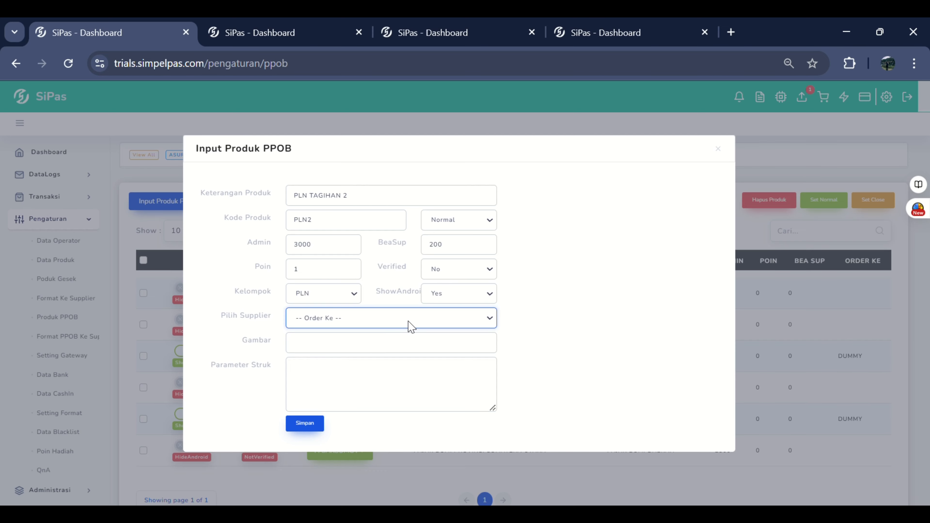
left_click(516, 325)
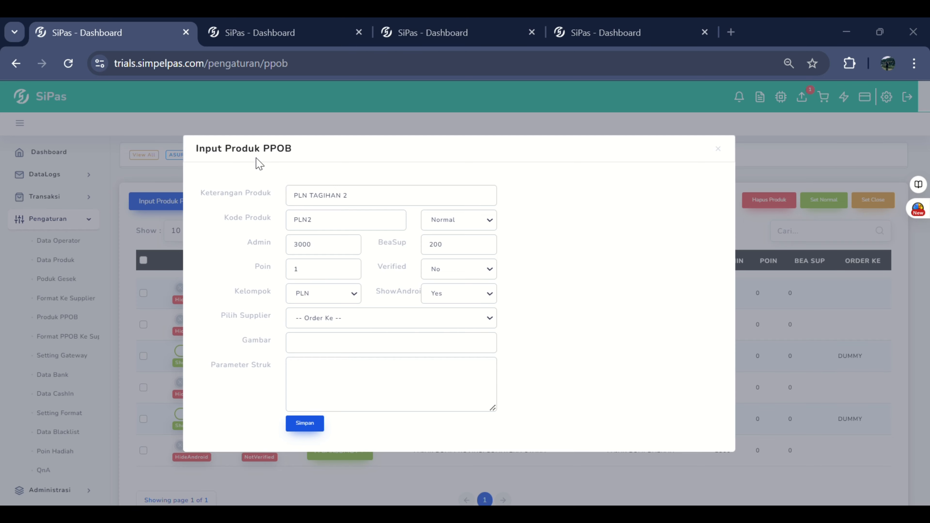
Step: Enter the tempo.co image URL ending in 780481_1200.jpg as Gambar, and paste the copied PLN receipt template into Parameter Struk
left_click(361, 347)
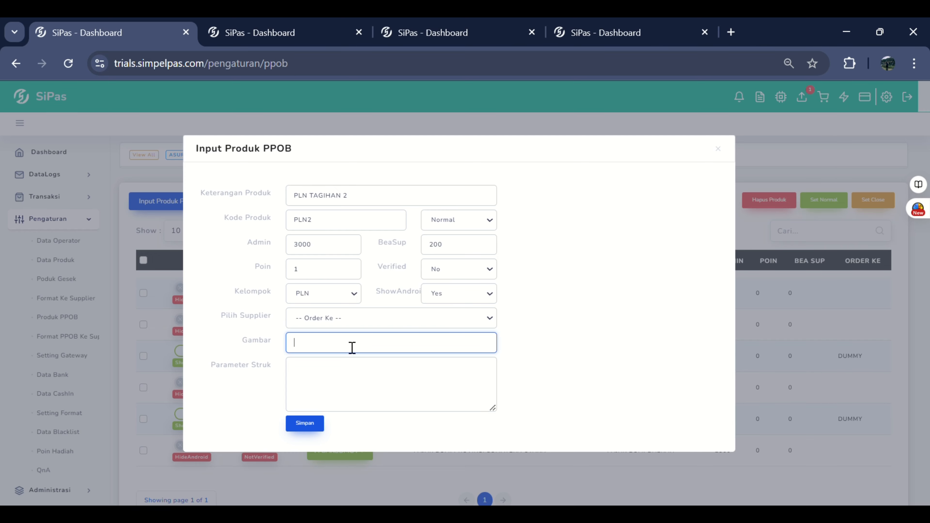
key("ctrl+v")
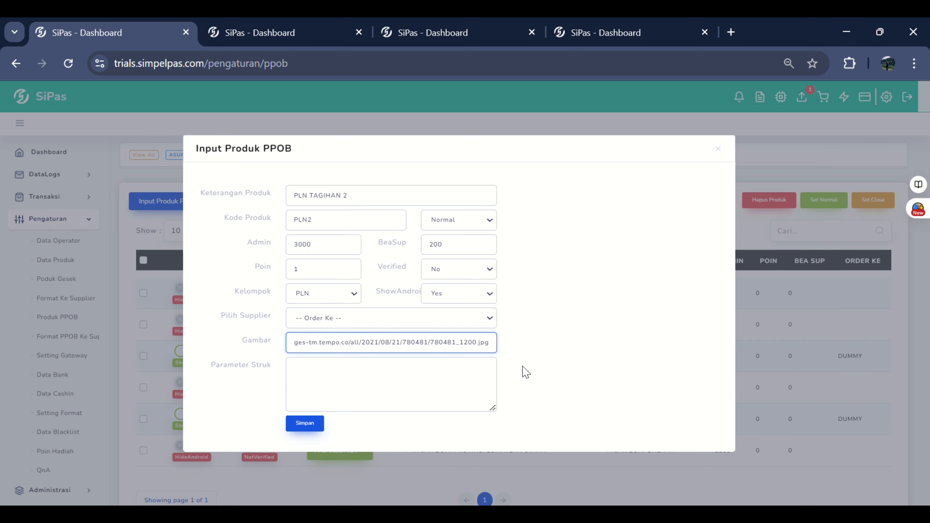
key("alt+Tab")
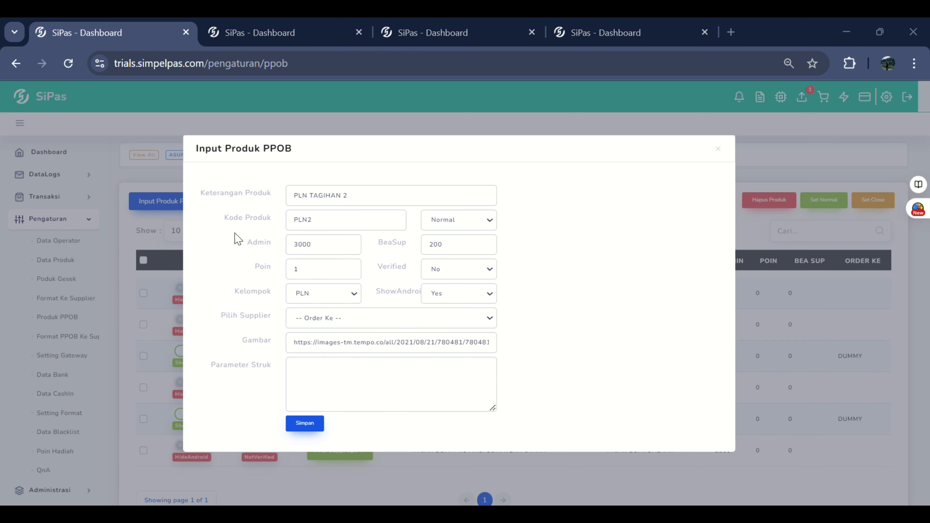
key("alt+Tab")
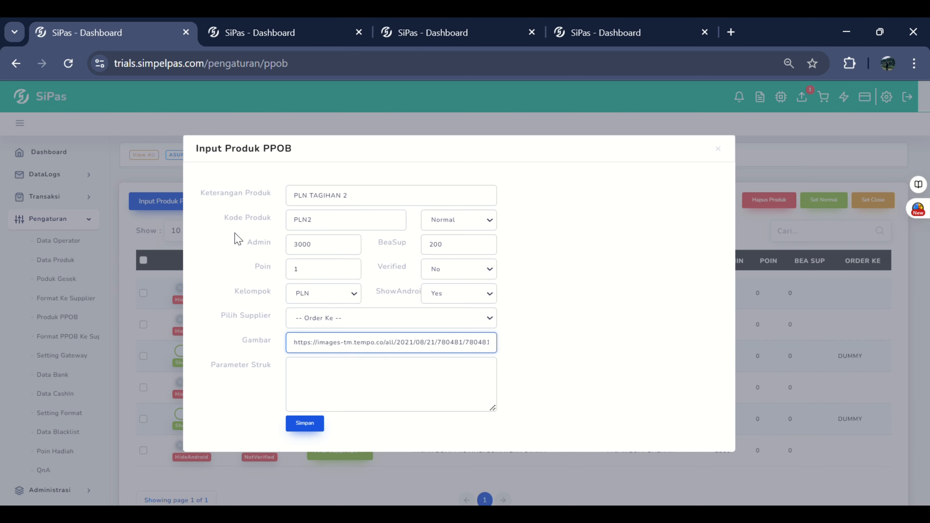
left_click(322, 384)
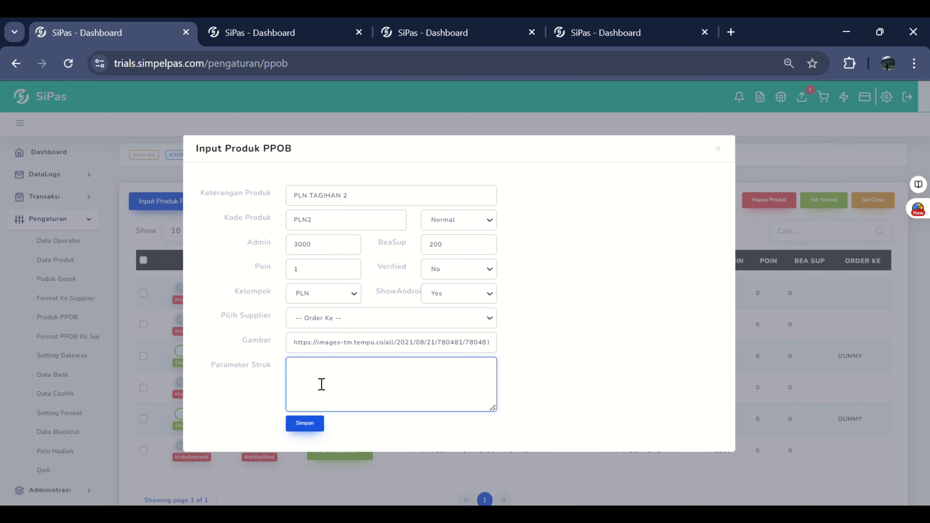
key("ctrl+v")
Step: Review the pasted receipt parameters from IDPel through TotalBayar, and save the PLN TAGIHAN 2 product
scroll(332, 384, "up", 5)
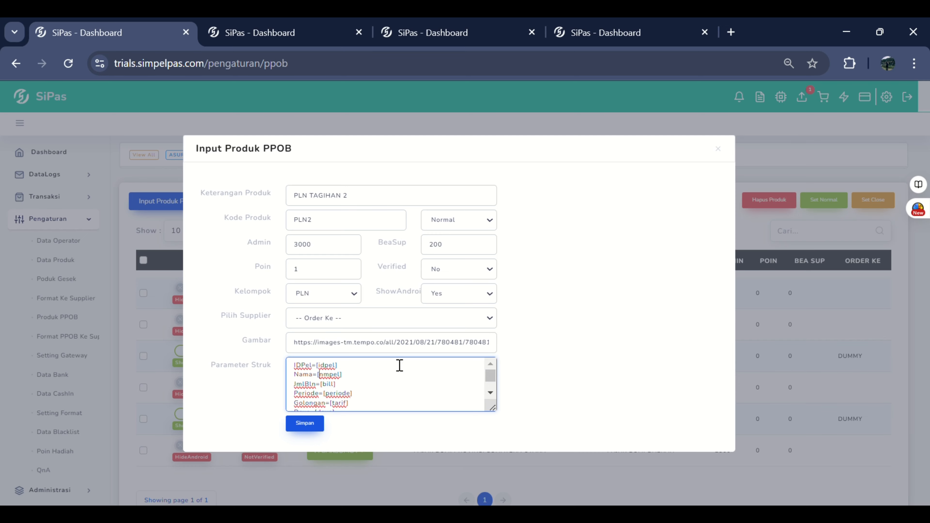
key("Down")
key("Down")
key("Down")
key("Down")
key("Down")
key("Down")
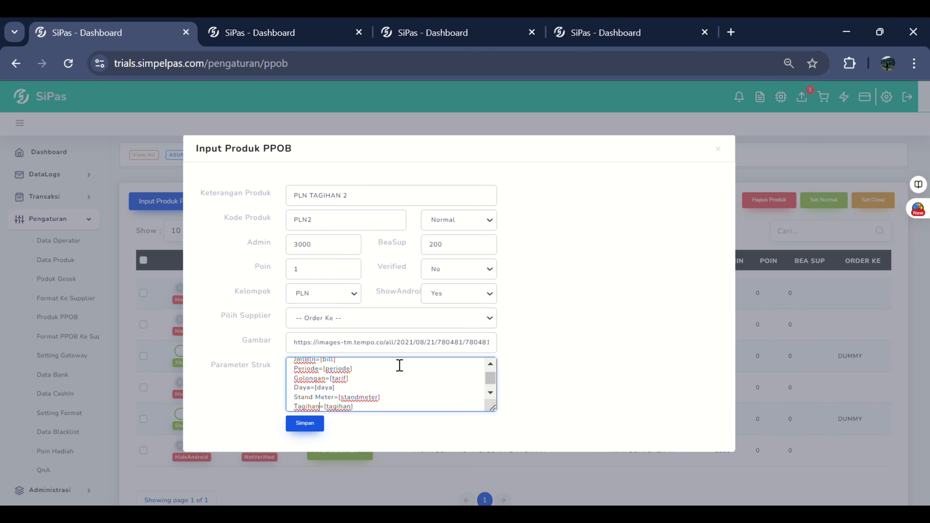
key("Down")
key("Down")
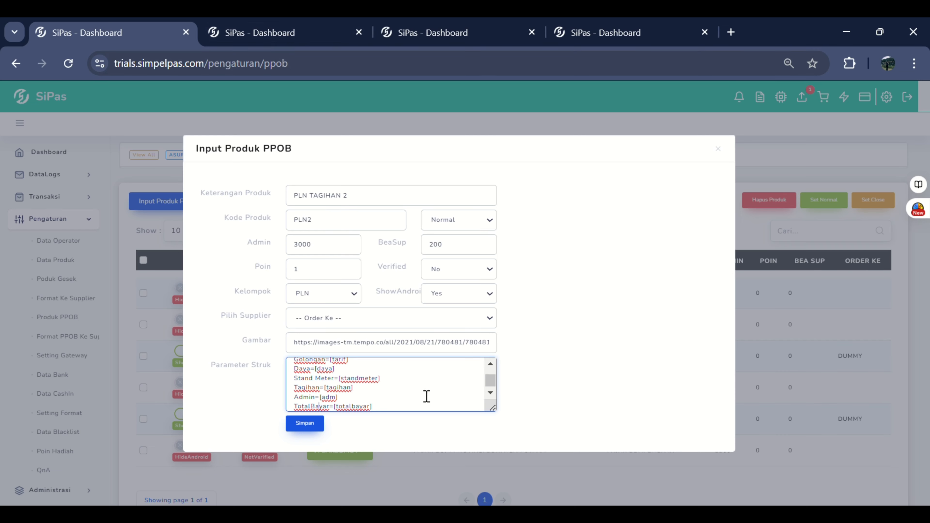
left_click(393, 410)
scroll(393, 415, "down", 1)
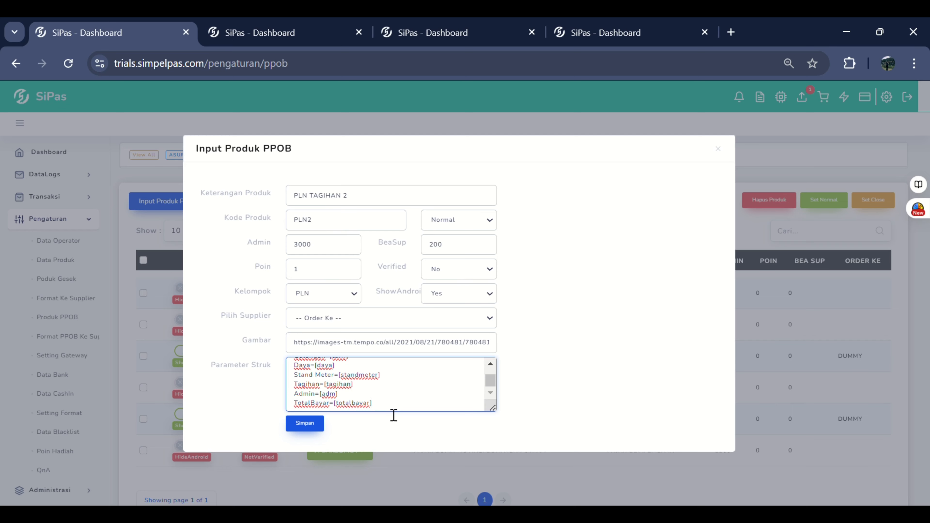
left_click(323, 432)
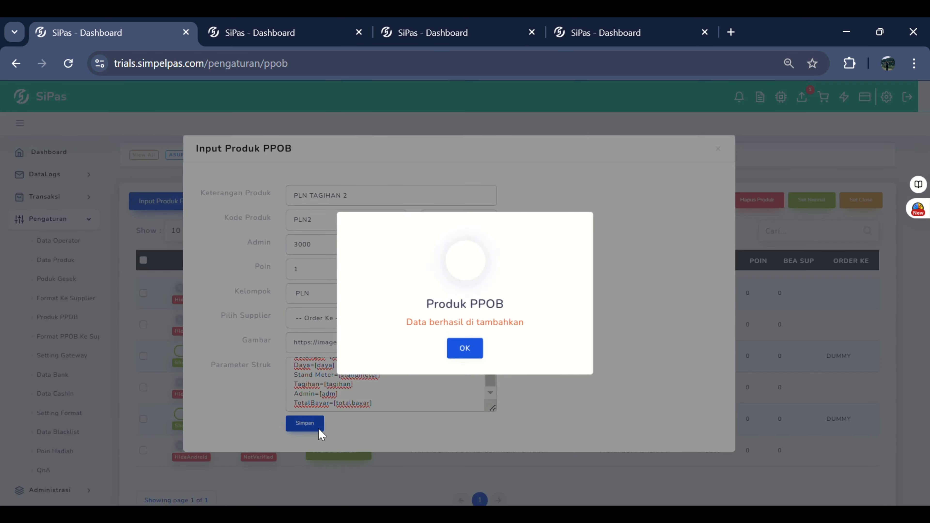
left_click(453, 350)
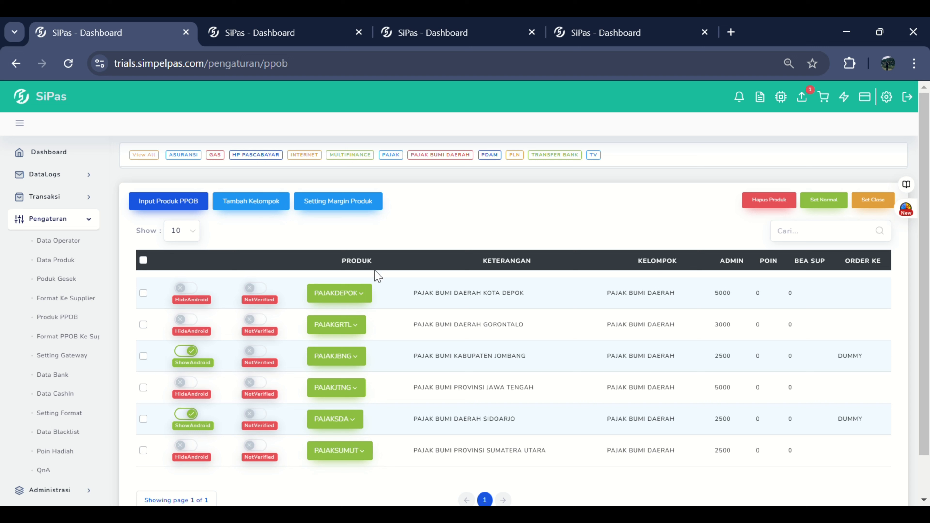
Step: Add a new PPOB product group named PLN2
left_click(258, 204)
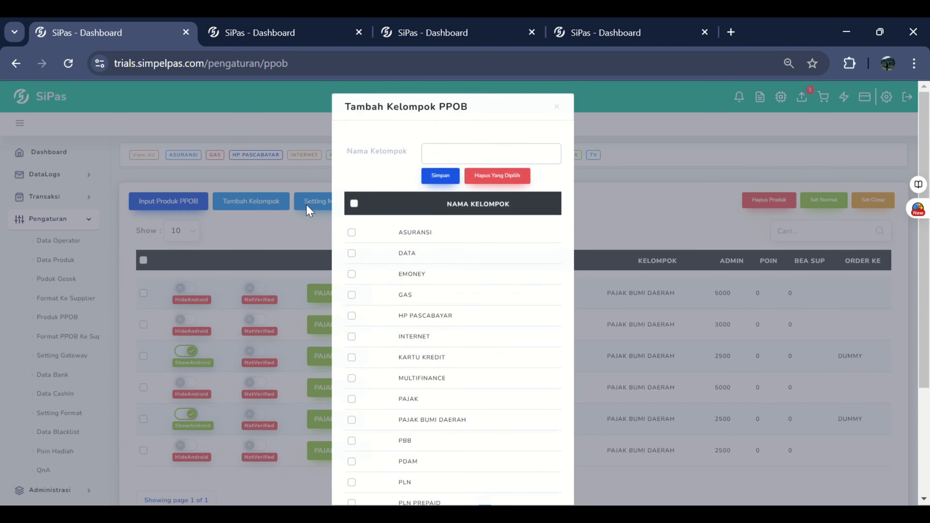
left_click(450, 163)
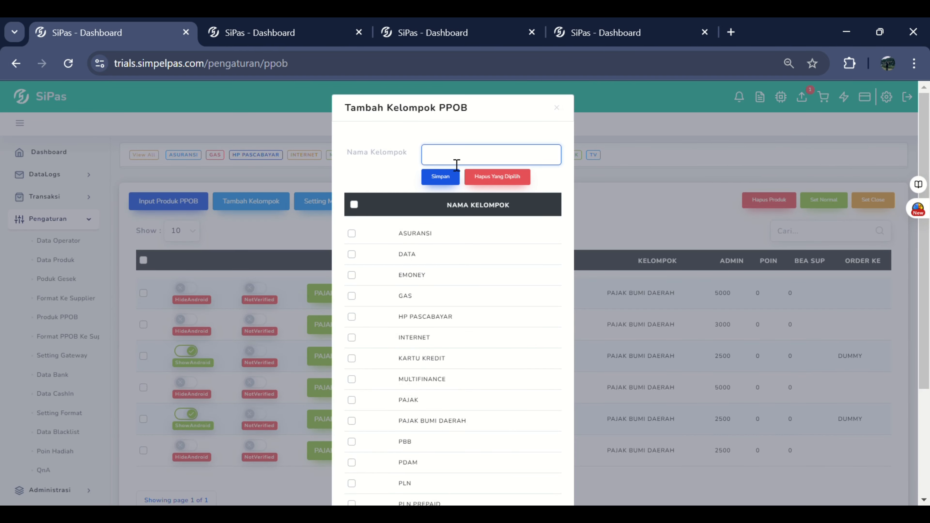
type("pln2")
key("BackSpace")
key("BackSpace")
key("BackSpace")
key("BackSpace")
type("PLN2")
left_click(440, 178)
left_click(475, 350)
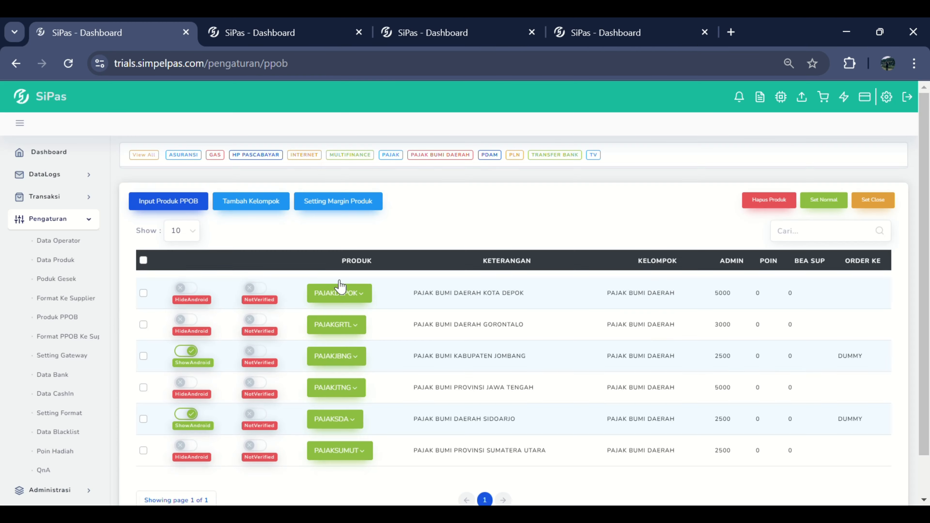
Step: Delete the PLN2 group from the list of PPOB groups
left_click(250, 205)
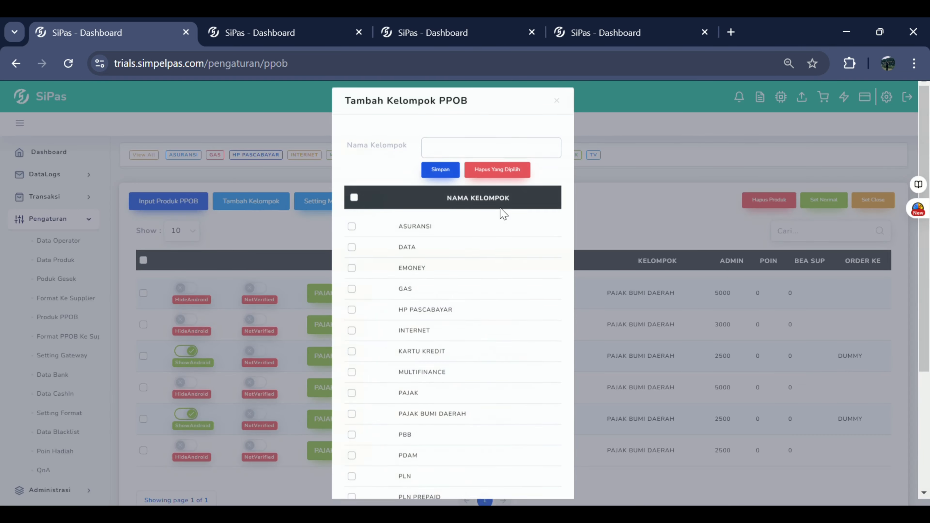
scroll(410, 265, "down", 5)
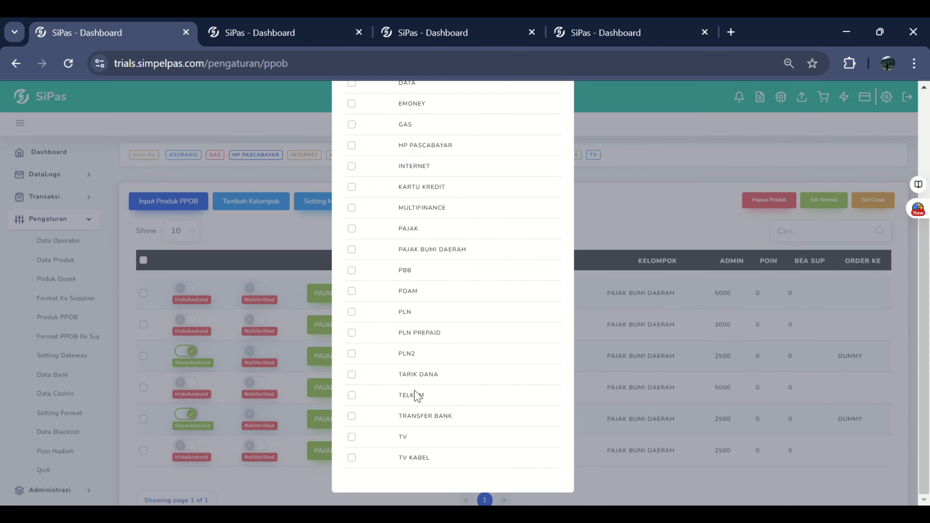
left_click(352, 354)
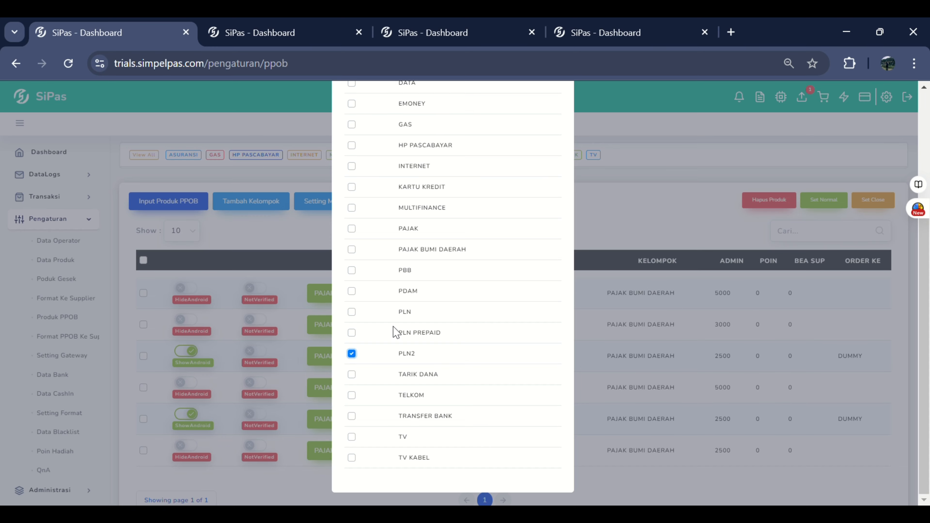
scroll(403, 326, "up", 5)
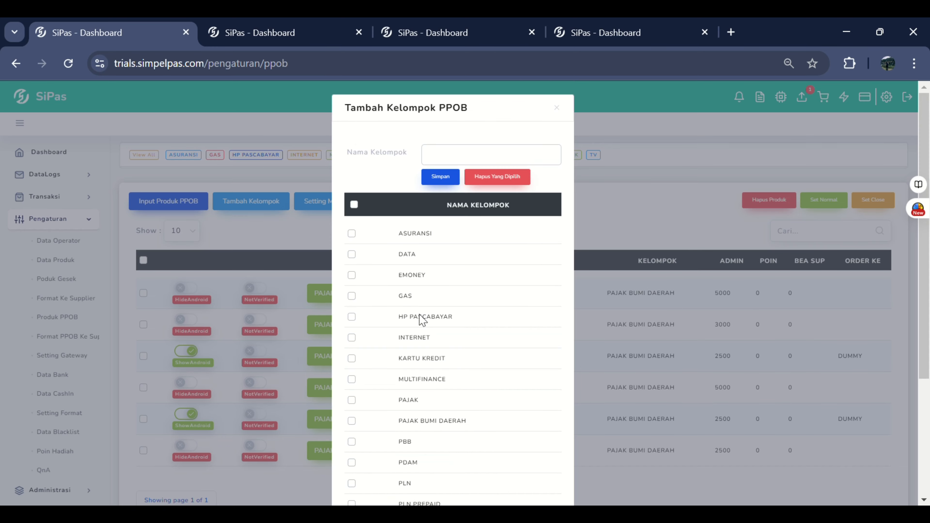
left_click(510, 178)
left_click(526, 156)
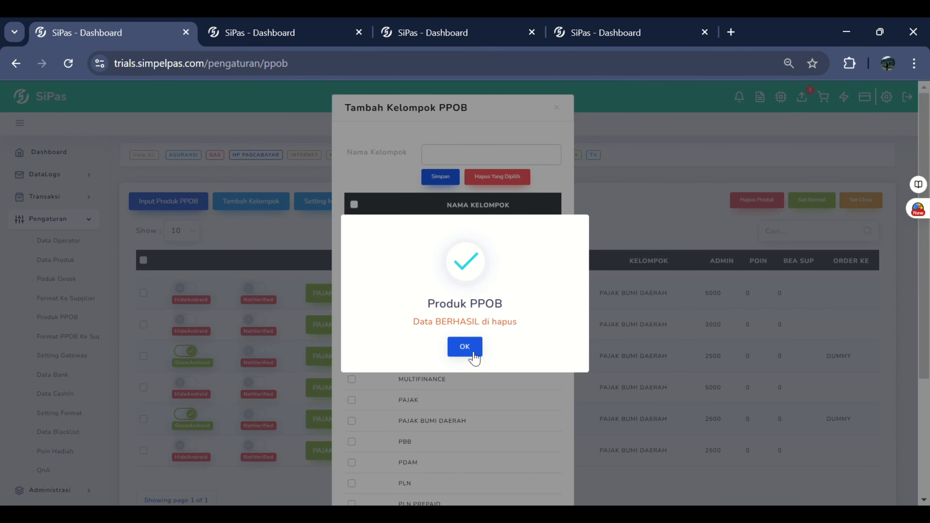
left_click(465, 347)
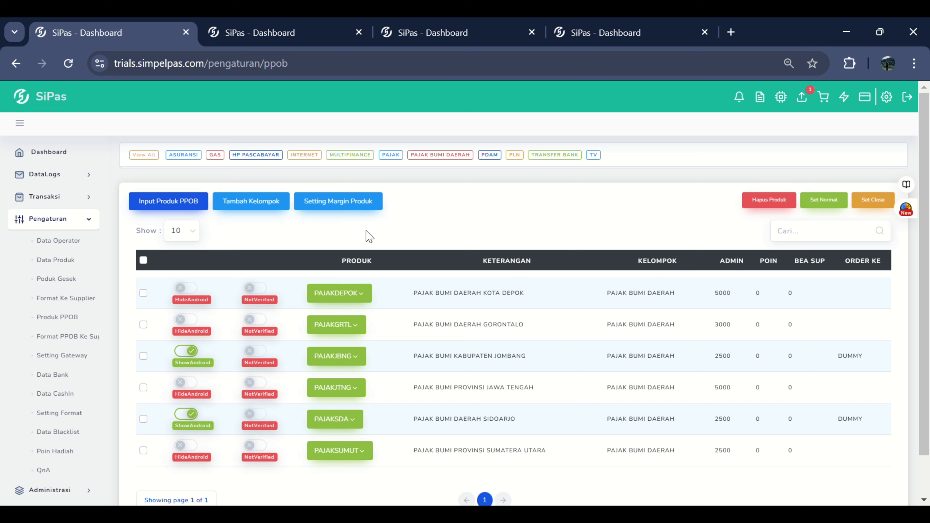
Step: Open the PPOB product margin settings and choose PLN as the PPOB group
left_click(341, 207)
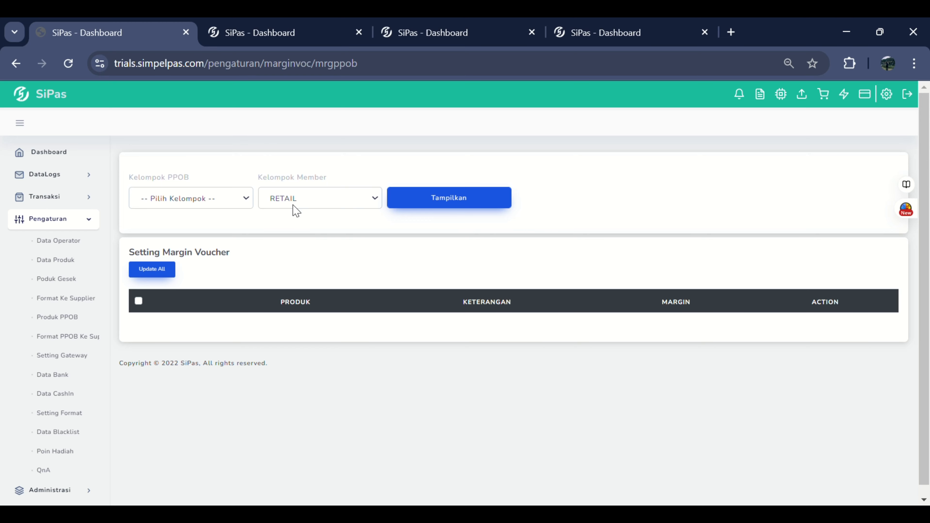
left_click(176, 198)
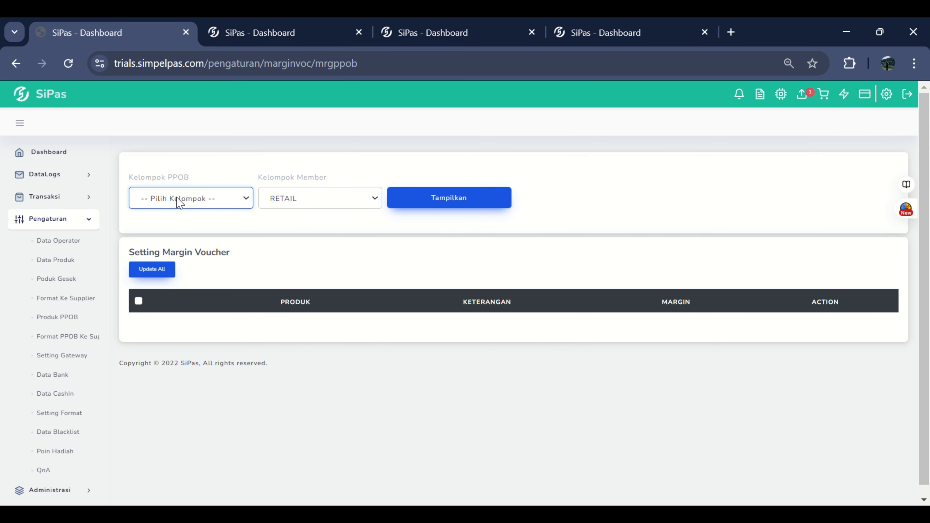
key("Down")
key("Down")
key("Down")
key("Down")
key("Down")
key("Down")
key("Down")
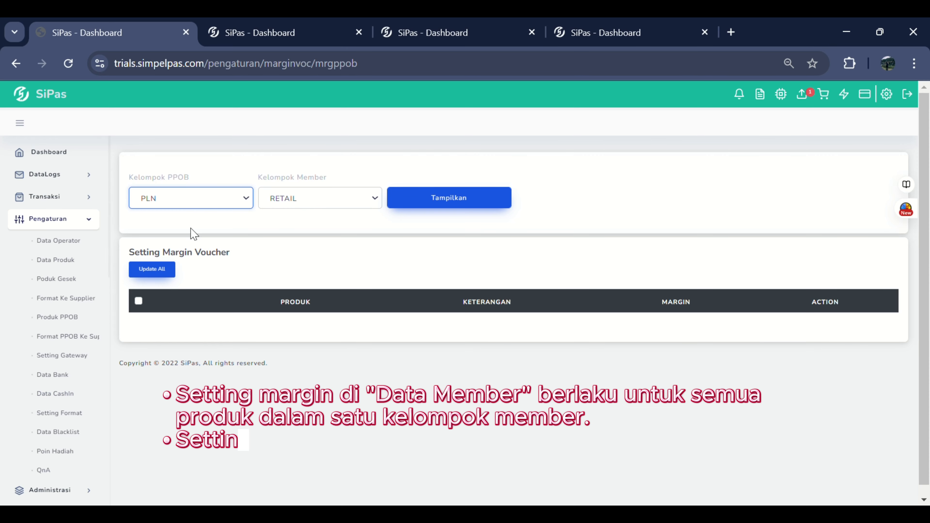
scroll(128, 339, "down", 1)
scroll(84, 388, "down", 4)
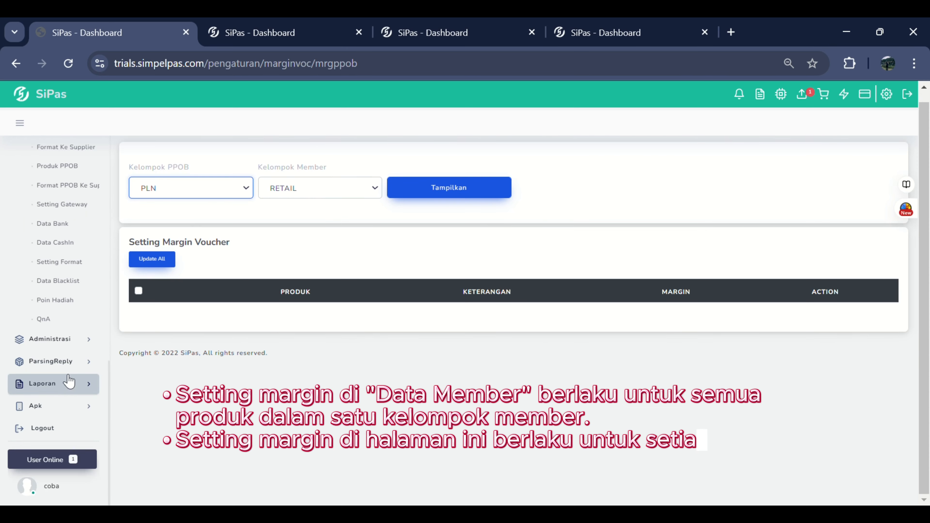
left_click(66, 340)
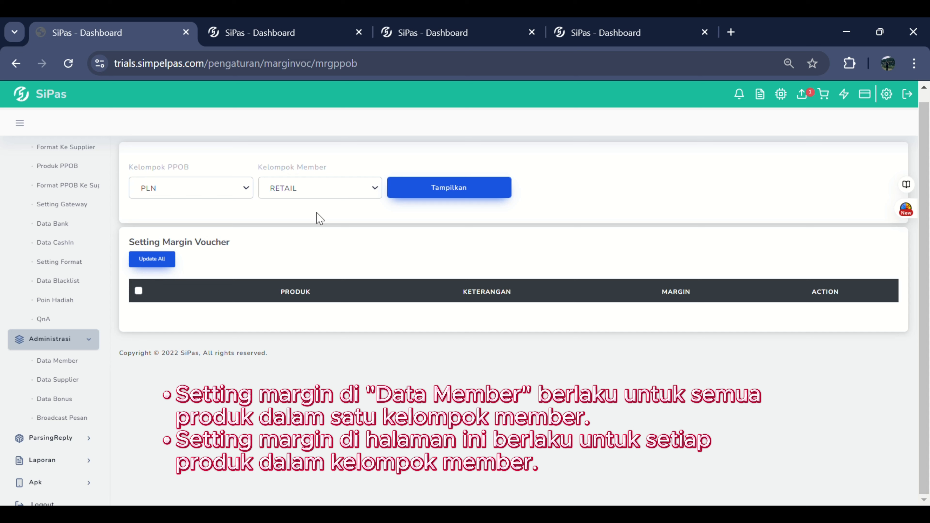
Step: Choose Host to Host as the member group and display the PLN products' margins
left_click(317, 190)
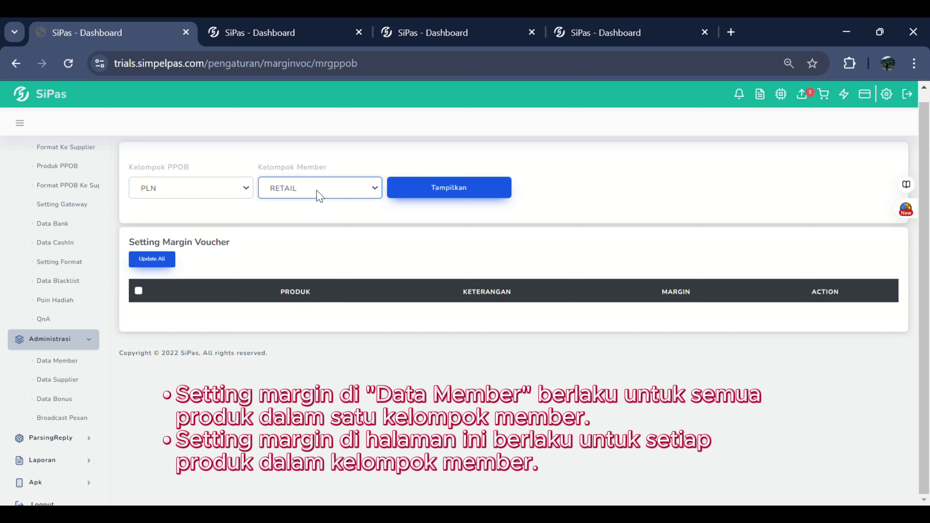
key("Down")
key("Down")
key("Down")
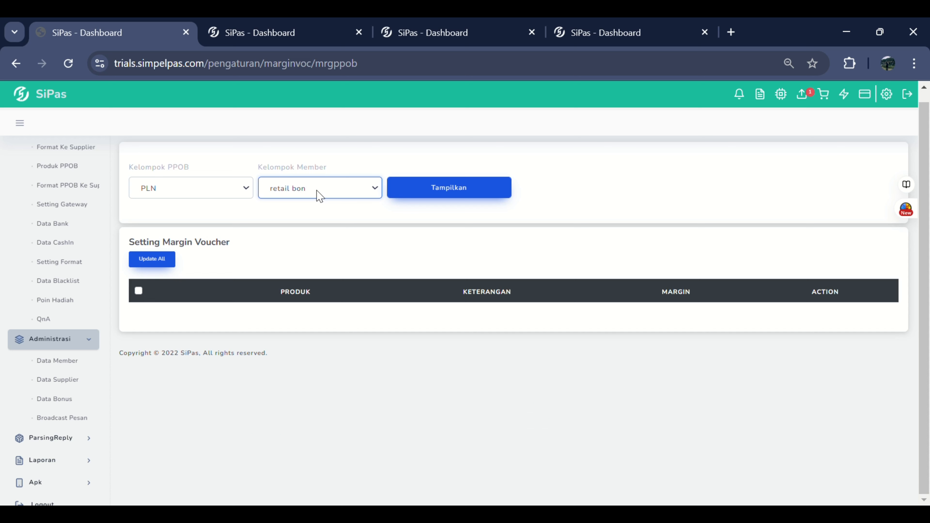
key("Up")
left_click(460, 194)
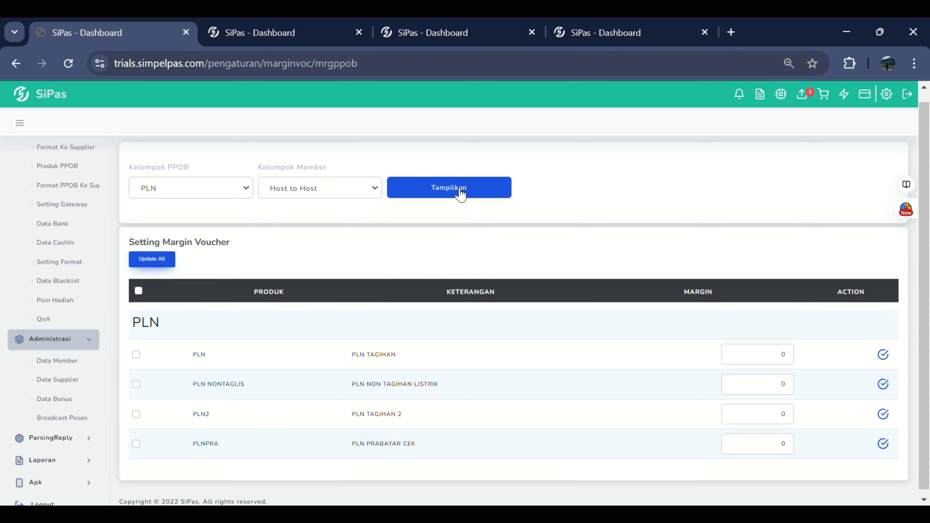
Step: Set the margins to 20 for PLN, 30 for PLN NONTAGLIS and 30 for PLN2
double_click(774, 368)
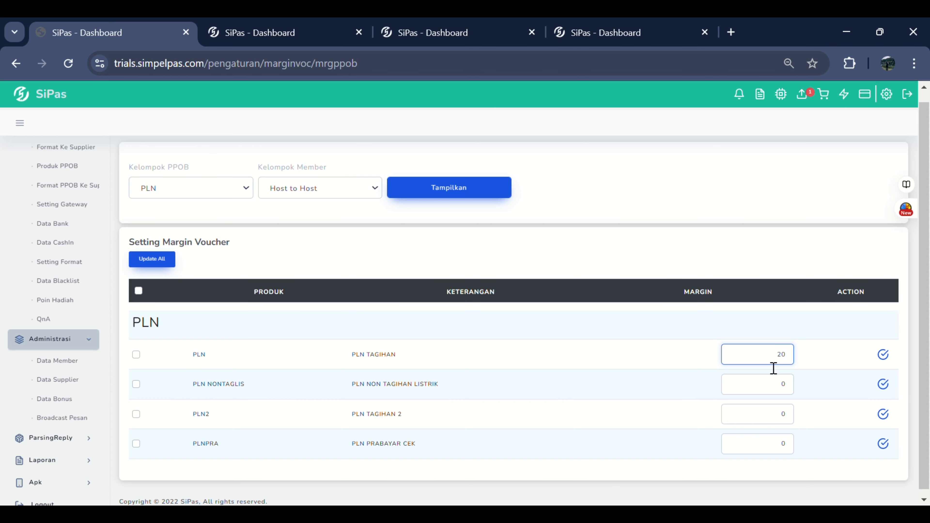
double_click(778, 388)
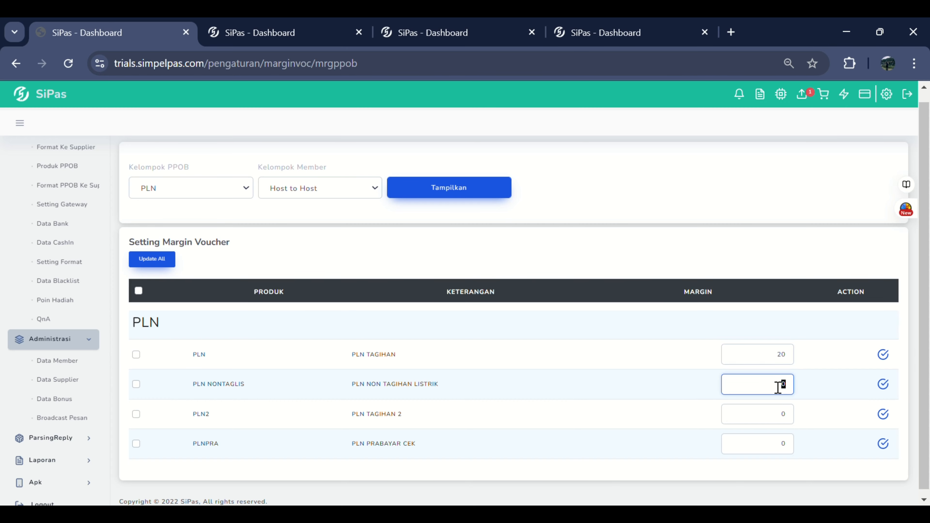
double_click(777, 418)
type("3")
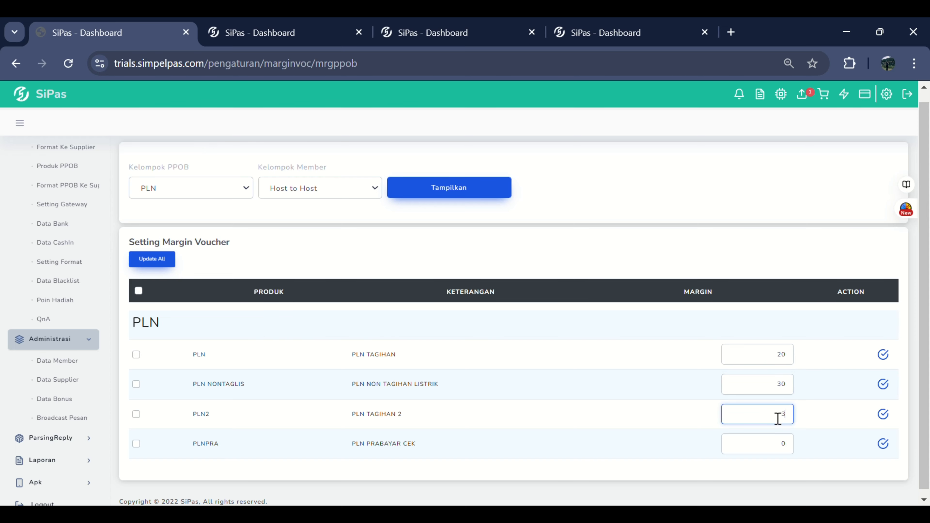
type("0")
Step: Reset the margins of PLN and PLN NONTAGLIS to 0
double_click(769, 360)
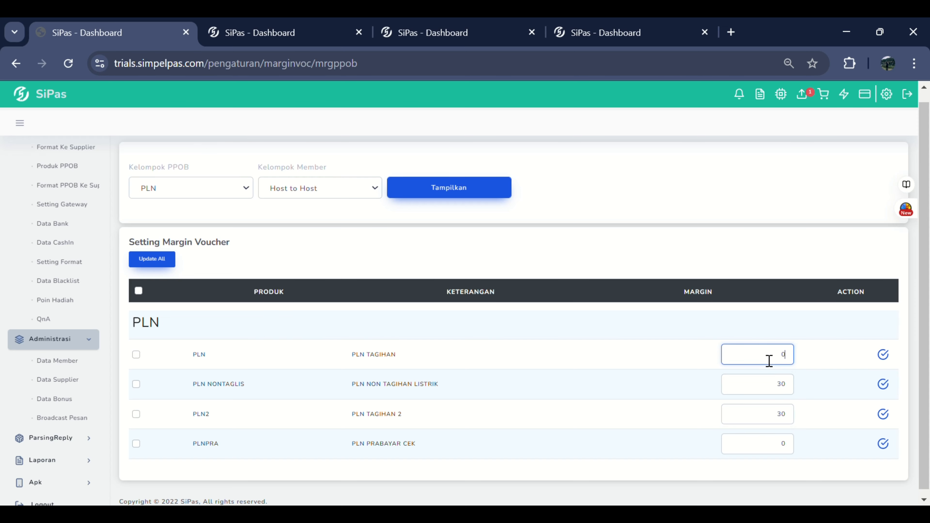
double_click(768, 390)
type("0")
left_click(134, 409)
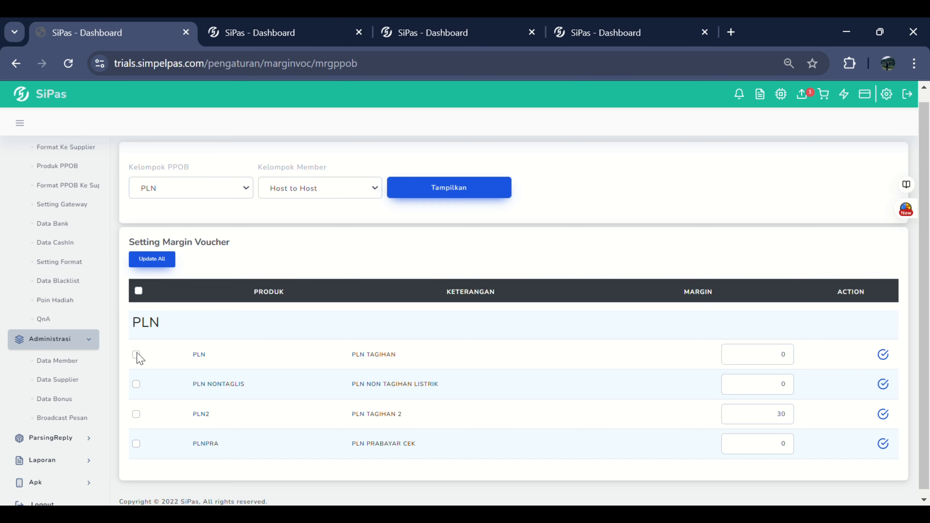
left_click(136, 415)
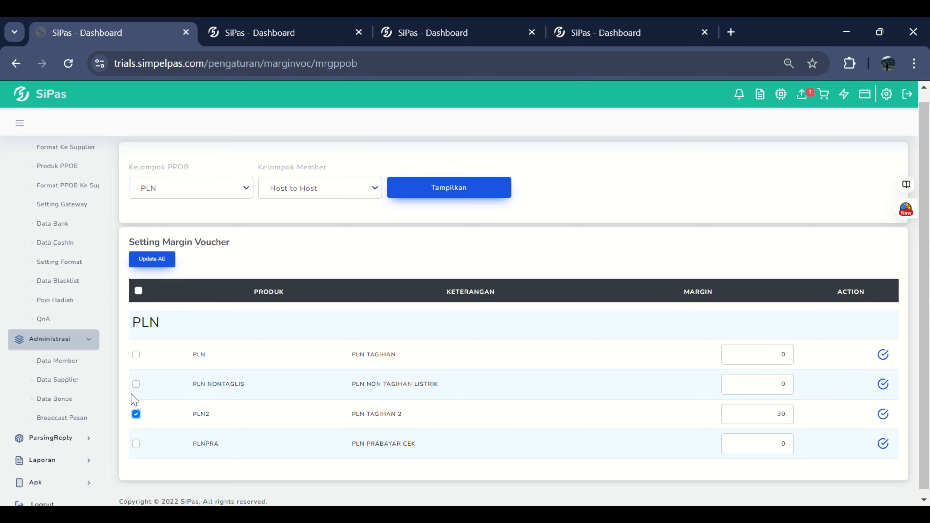
left_click(164, 271)
Step: Open the PPOB products of the PAJAK BUMI DAERAH group and set PAJAKDEPOK and PAJAKGRTL to Close
scroll(103, 286, "up", 4)
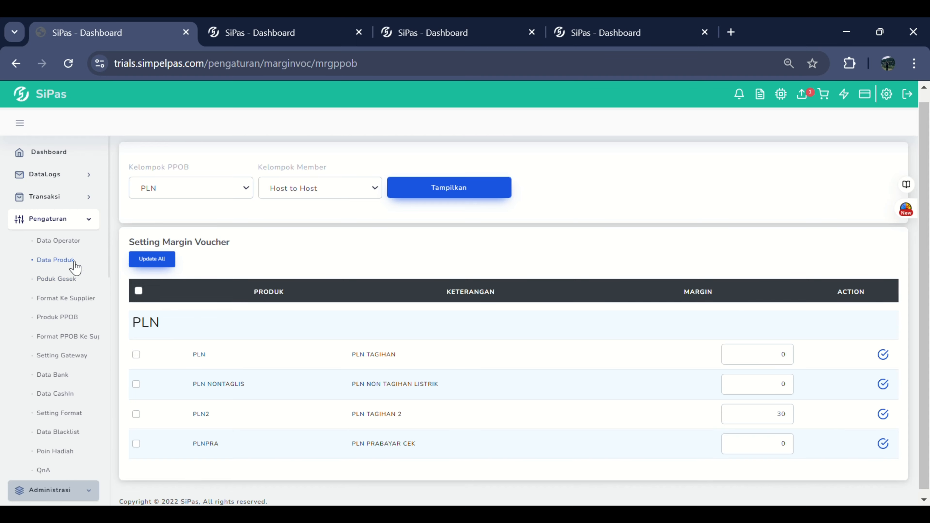
left_click(84, 316)
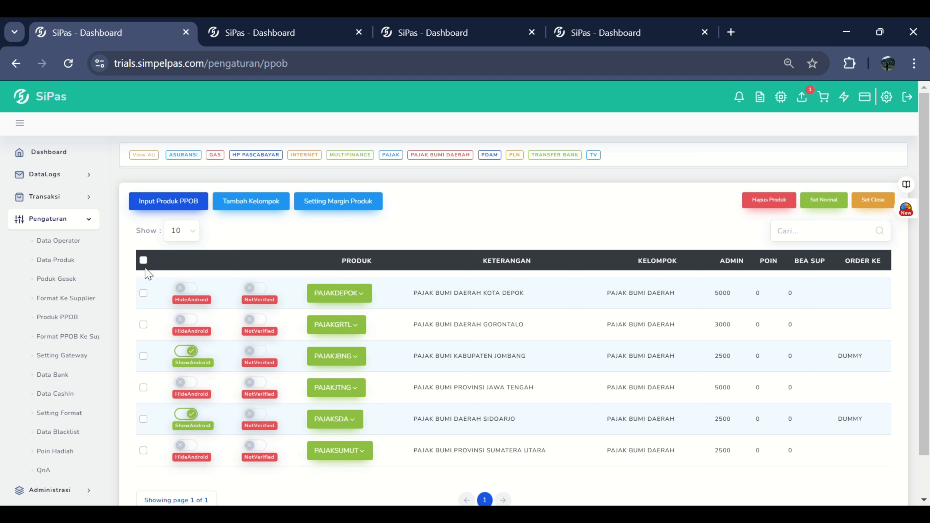
left_click(143, 293)
left_click(143, 325)
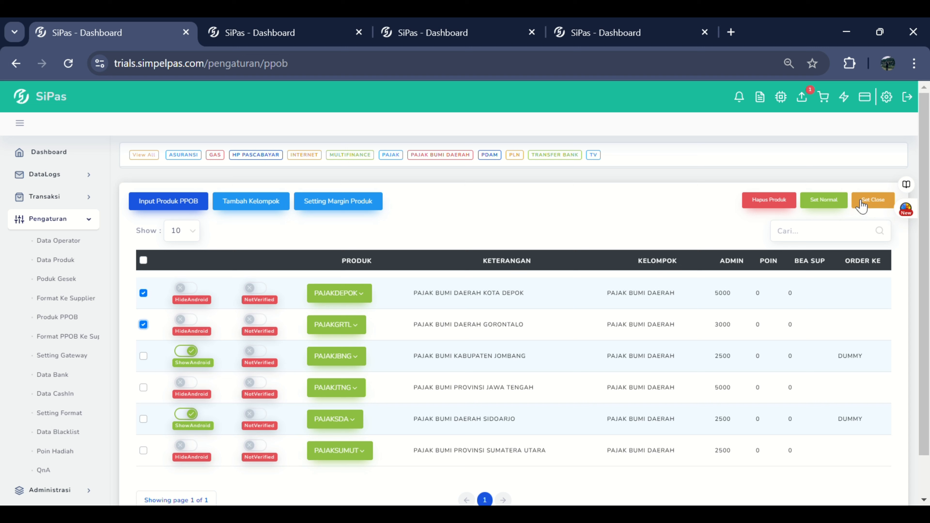
left_click(872, 200)
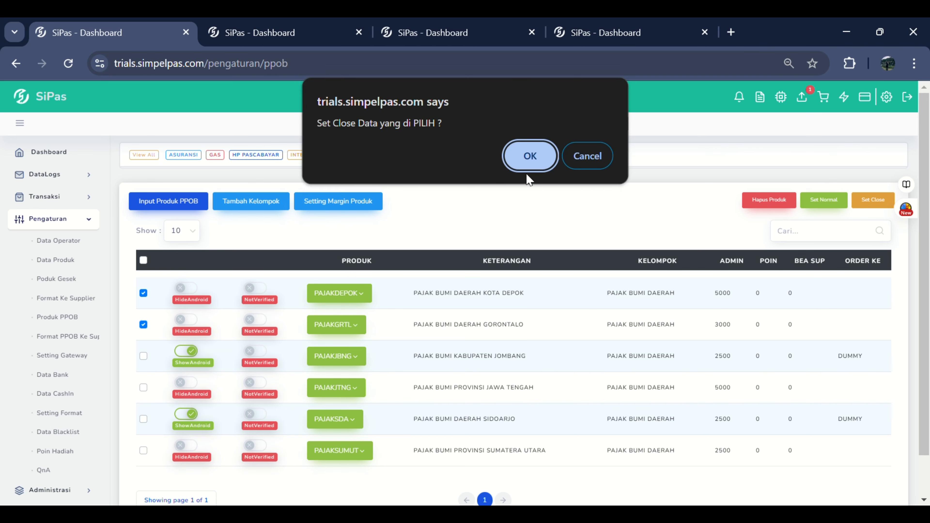
left_click(530, 165)
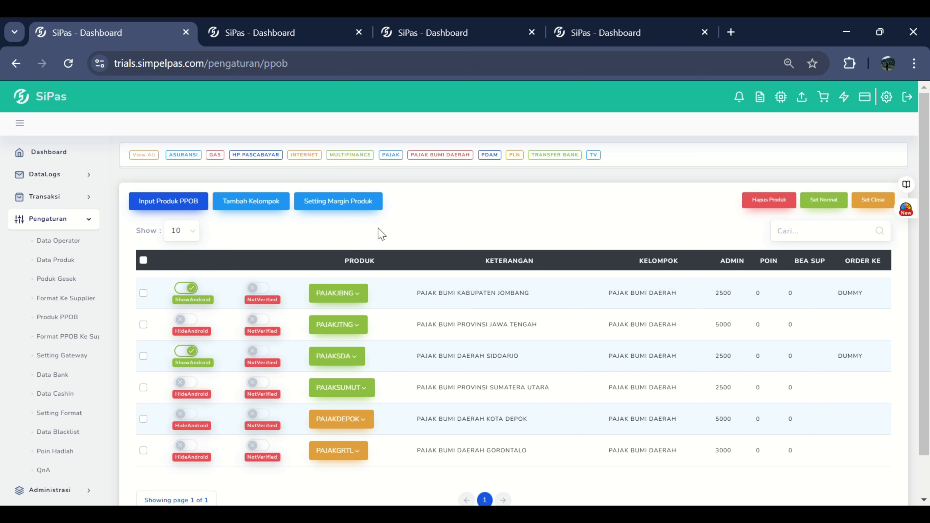
Step: Search the product list for pln2 and clear the search
left_click(813, 238)
scroll(813, 238, "down", 2)
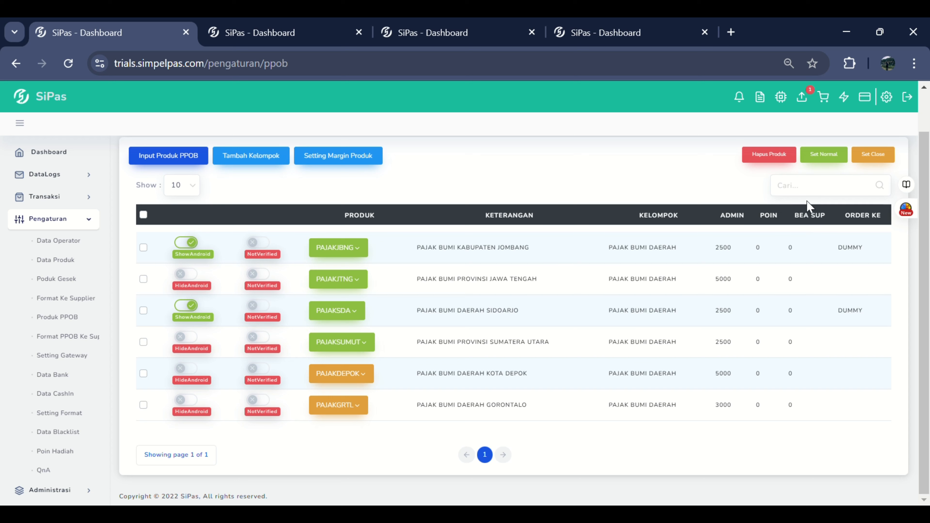
type("pln")
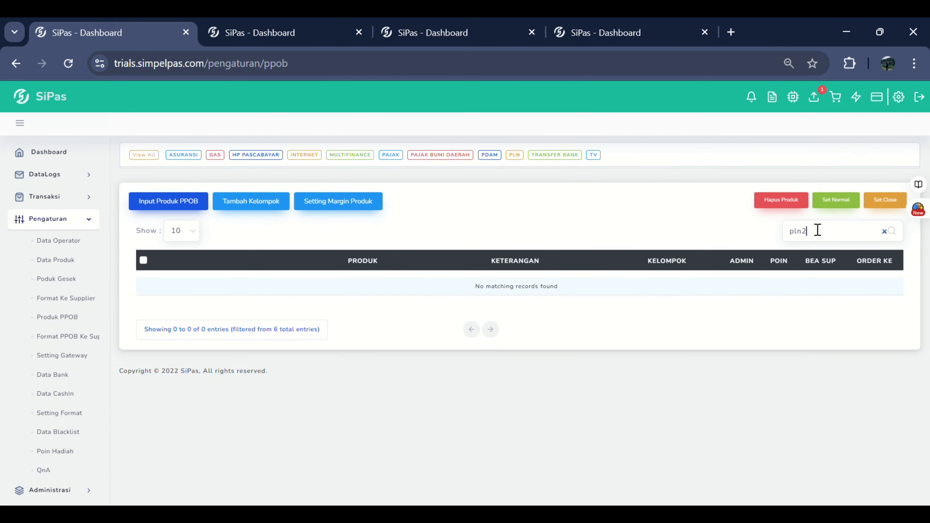
type("2")
key("BackSpace")
key("BackSpace")
key("BackSpace")
key("BackSpace")
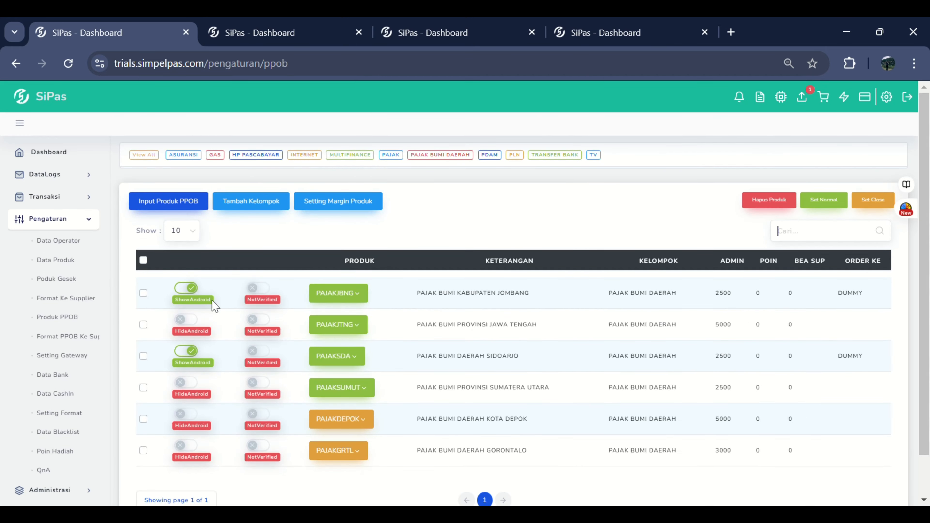
Step: Set the product list to show 100 entries per page
left_click(182, 235)
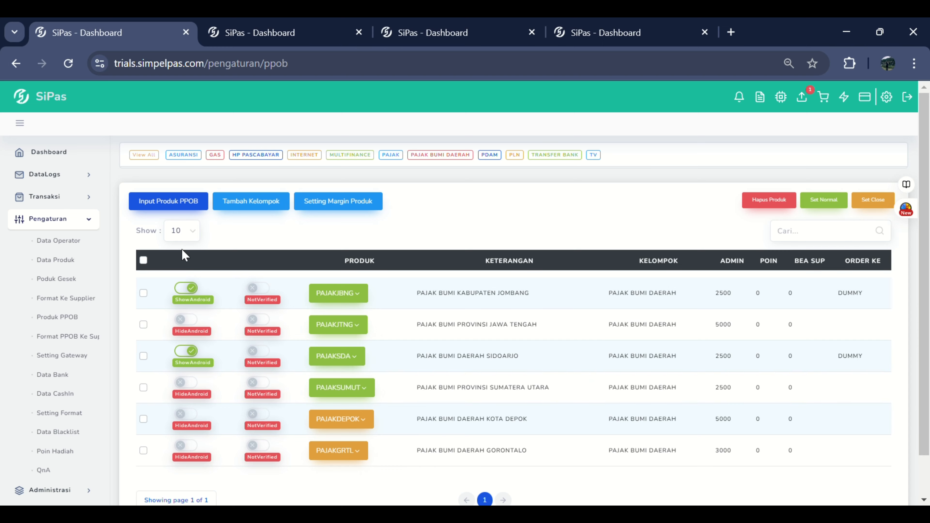
left_click(183, 264)
left_click(183, 237)
left_click(185, 270)
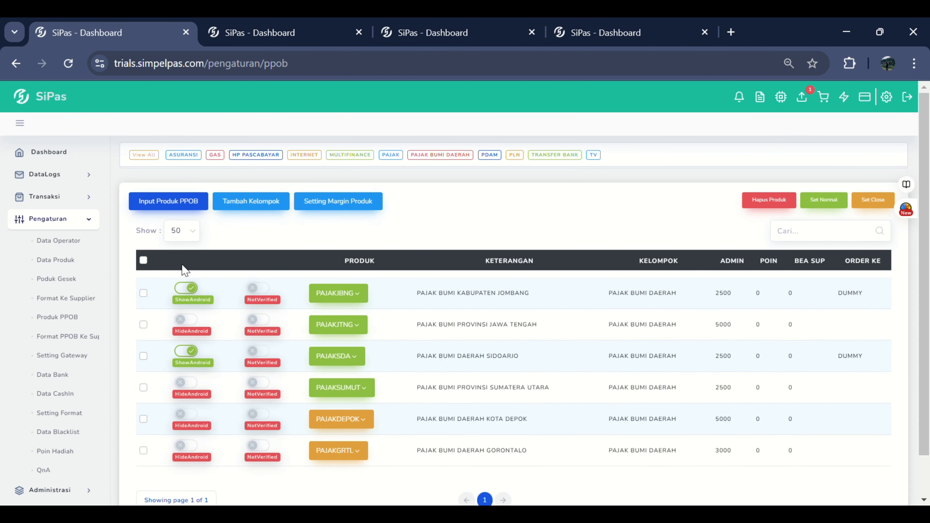
left_click(182, 297)
scroll(313, 306, "down", 2)
scroll(312, 305, "up", 2)
left_click(148, 155)
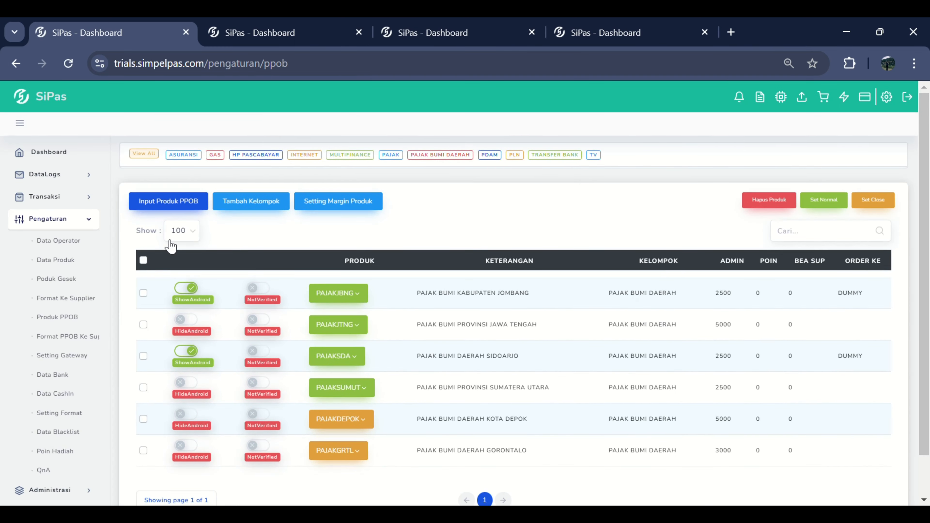
scroll(245, 304, "down", 1)
scroll(243, 271, "up", 1)
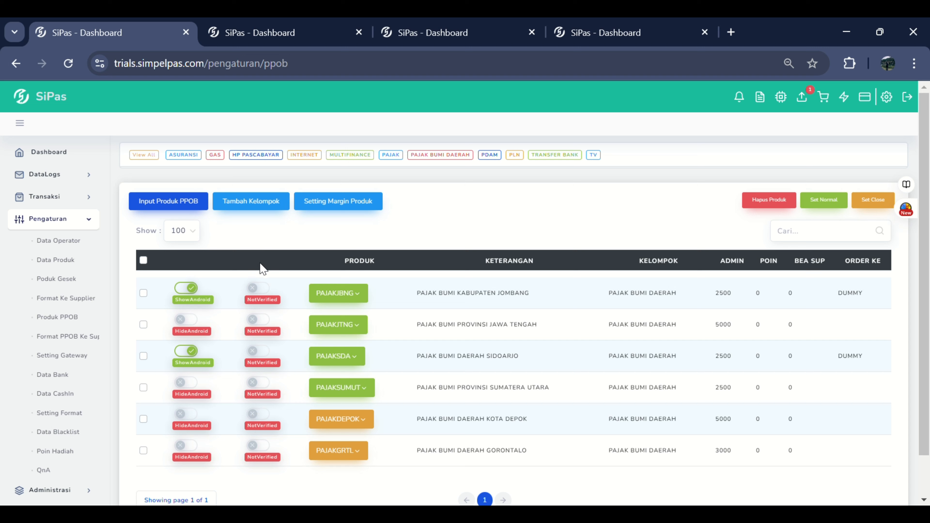
Step: Try selecting individual products and the whole product list, and clear the selection
left_click(143, 293)
left_click(143, 324)
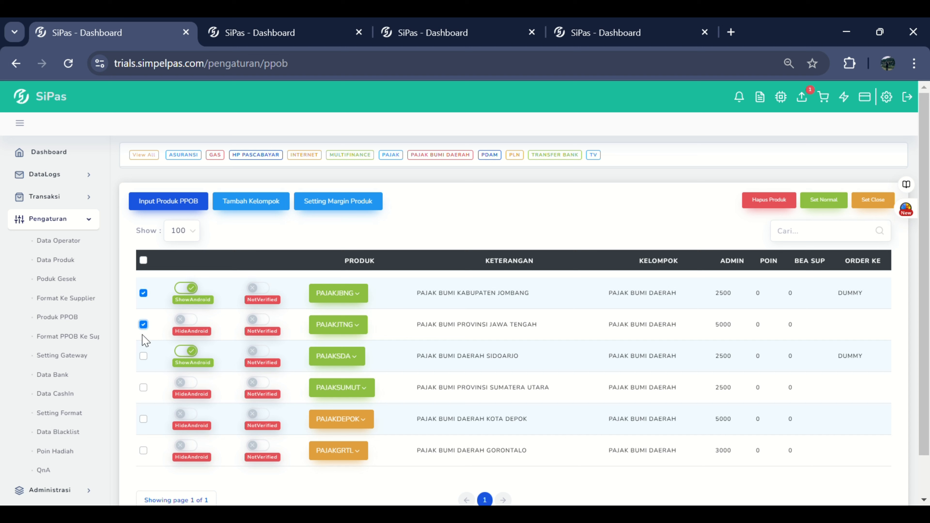
left_click(143, 355)
left_click(144, 261)
left_click(143, 260)
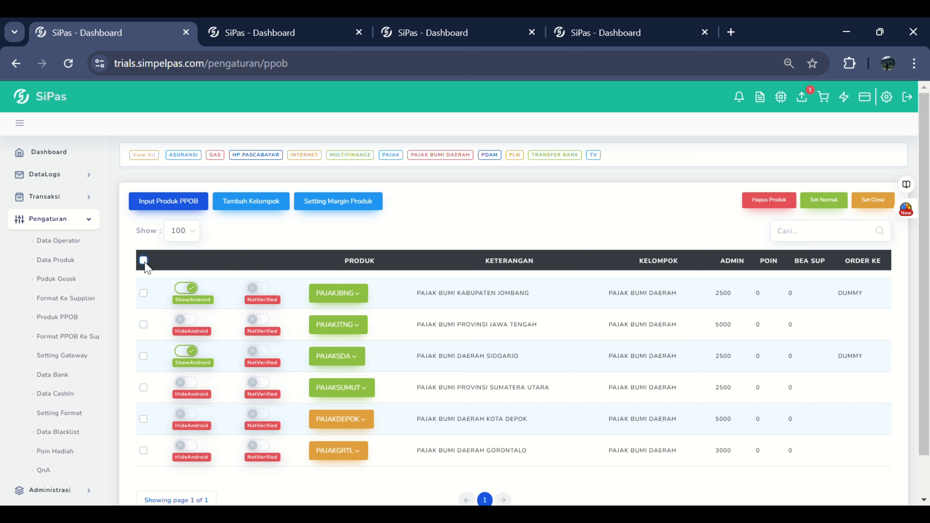
left_click(143, 293)
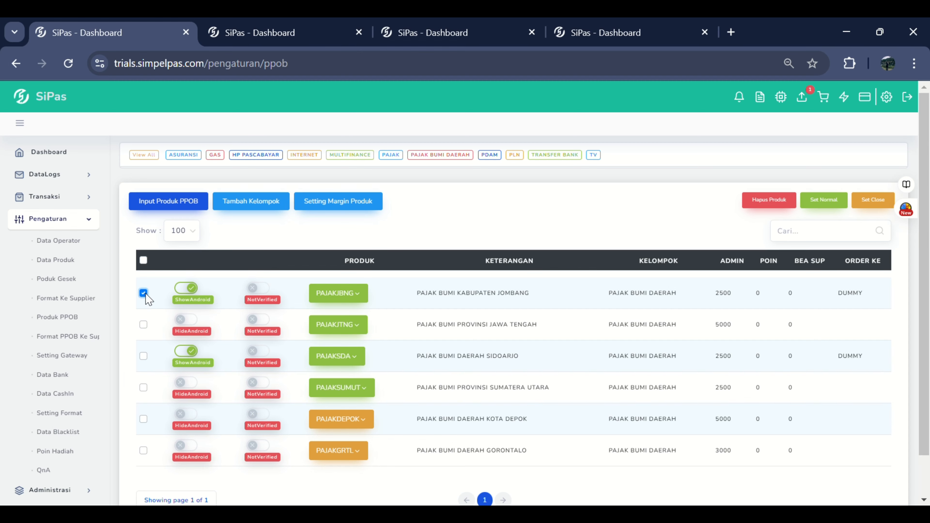
left_click(144, 324)
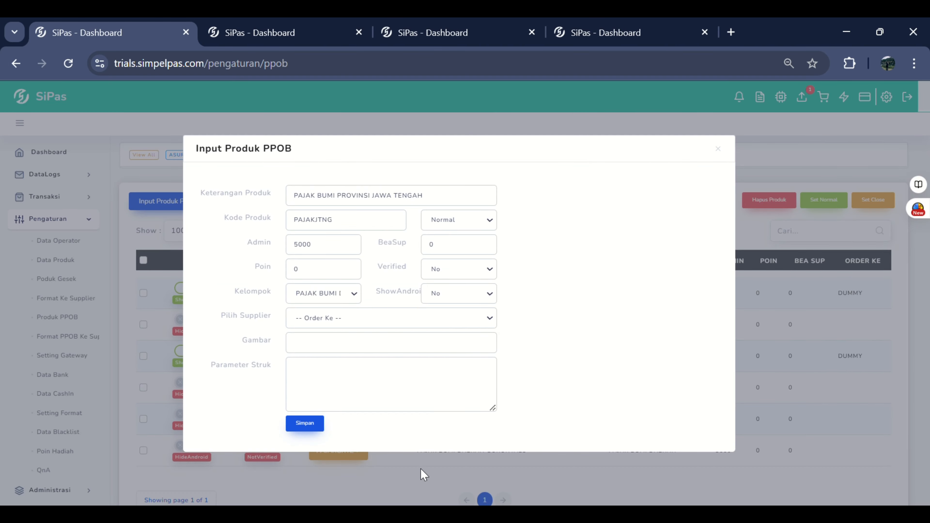
Step: Close the product form and try switching the verified status of PAJAKJTNG on and back off
left_click(423, 475)
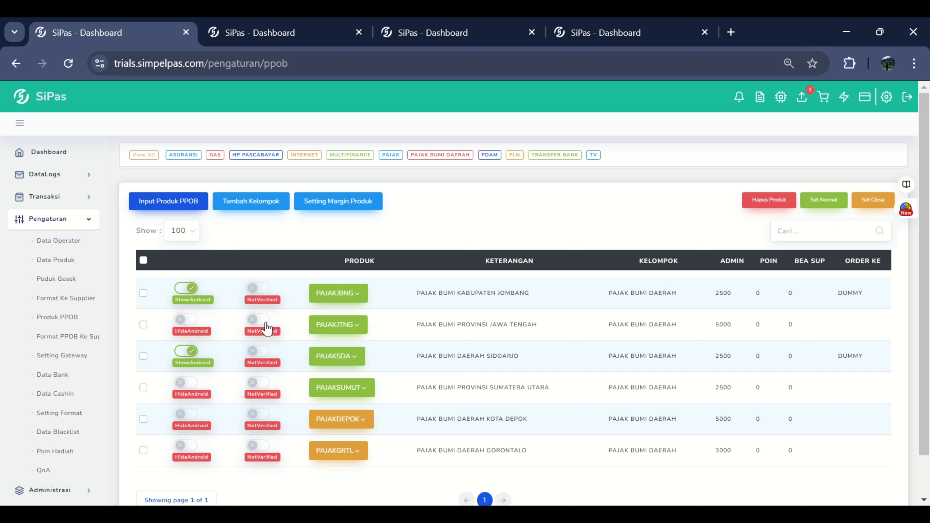
left_click(259, 320)
left_click(266, 329)
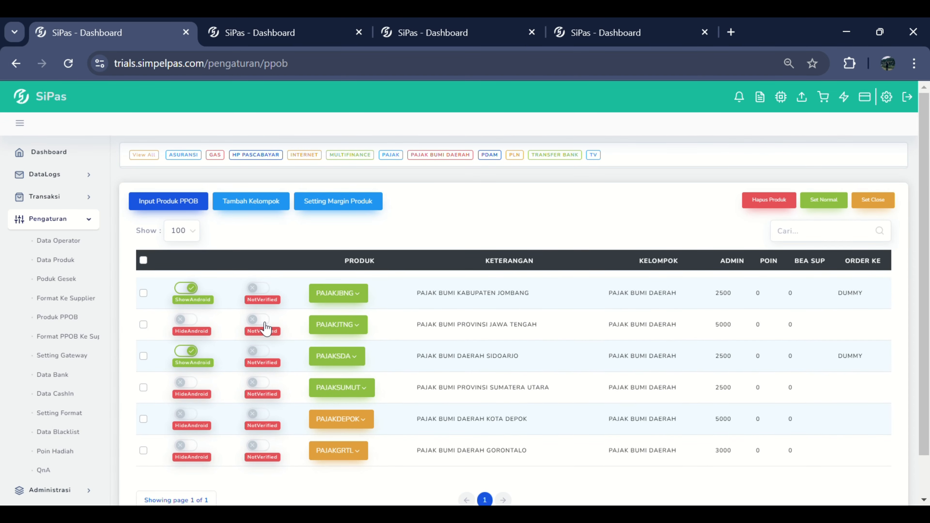
Step: Open PAJAKJTNG for editing, review its description, code, status, admin fee and group, and close the form without saving
left_click(338, 325)
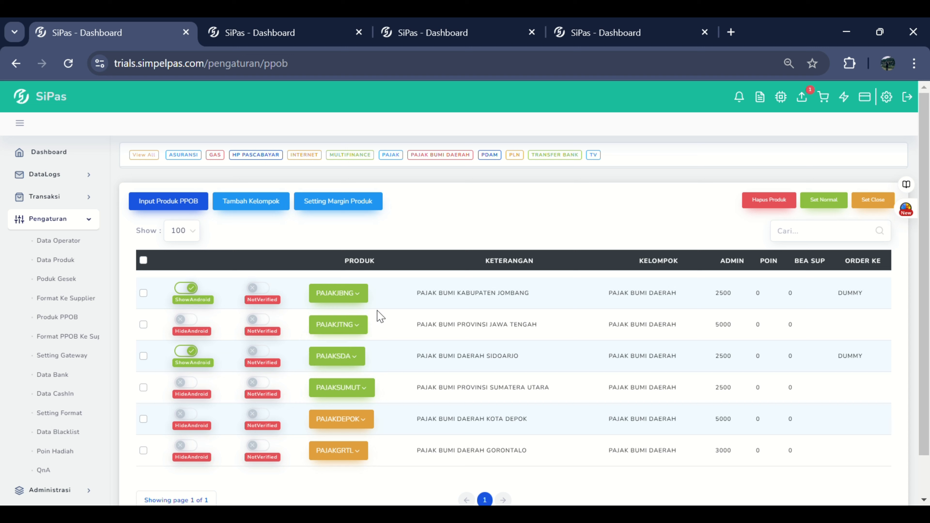
left_click(340, 352)
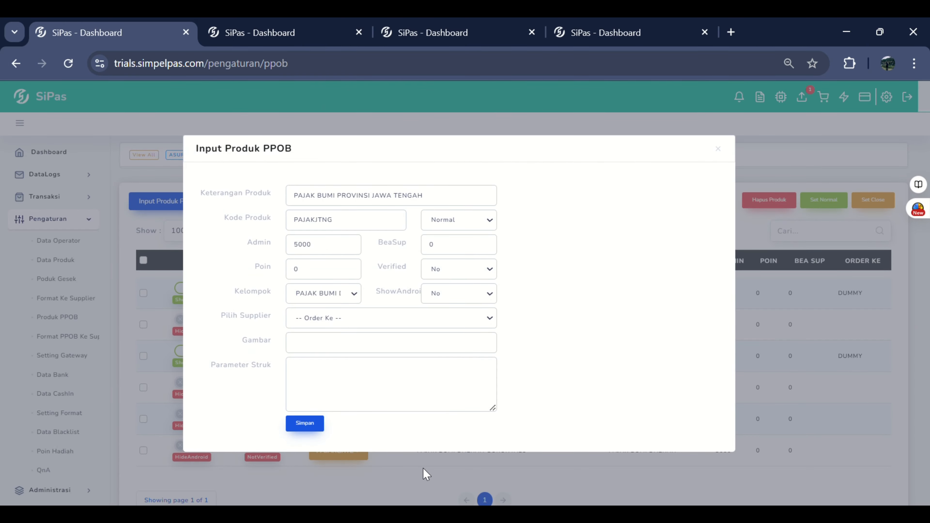
left_click(338, 204)
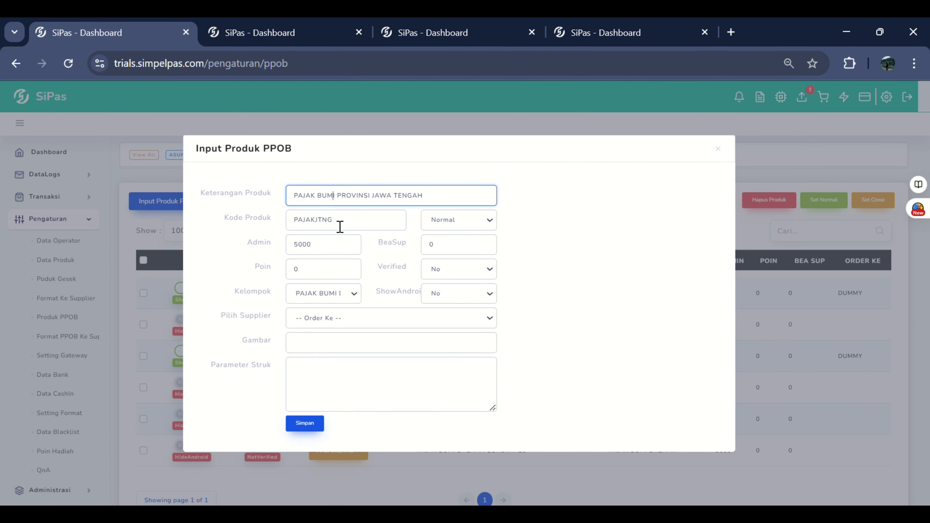
left_click(338, 224)
left_click(463, 224)
left_click(345, 246)
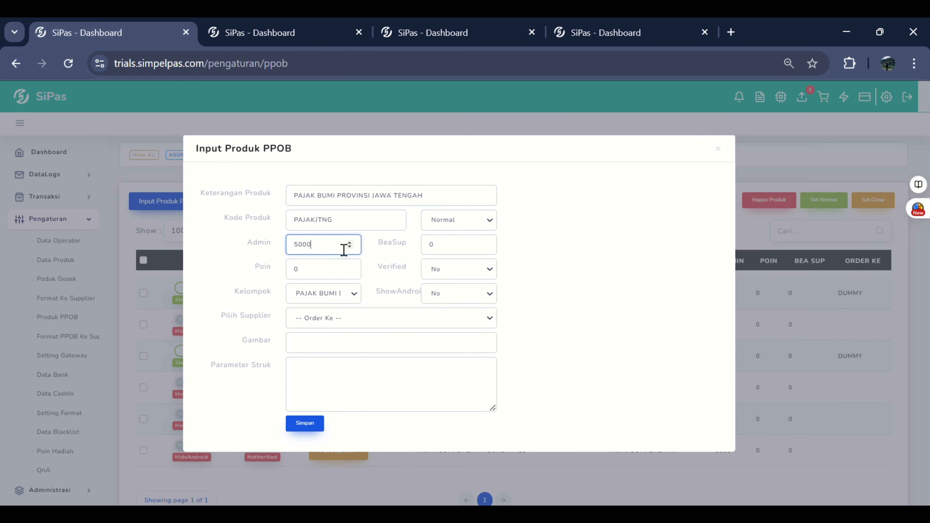
left_click(334, 298)
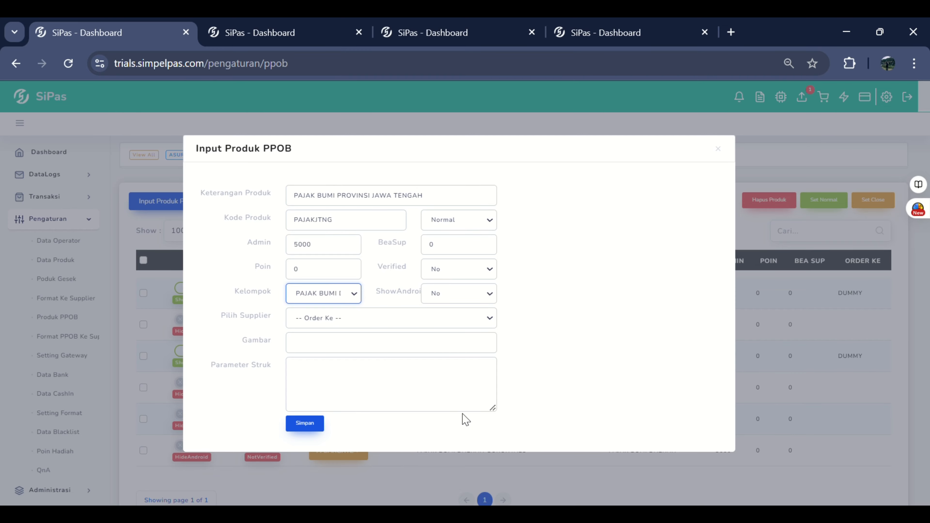
left_click(443, 482)
left_click(442, 482)
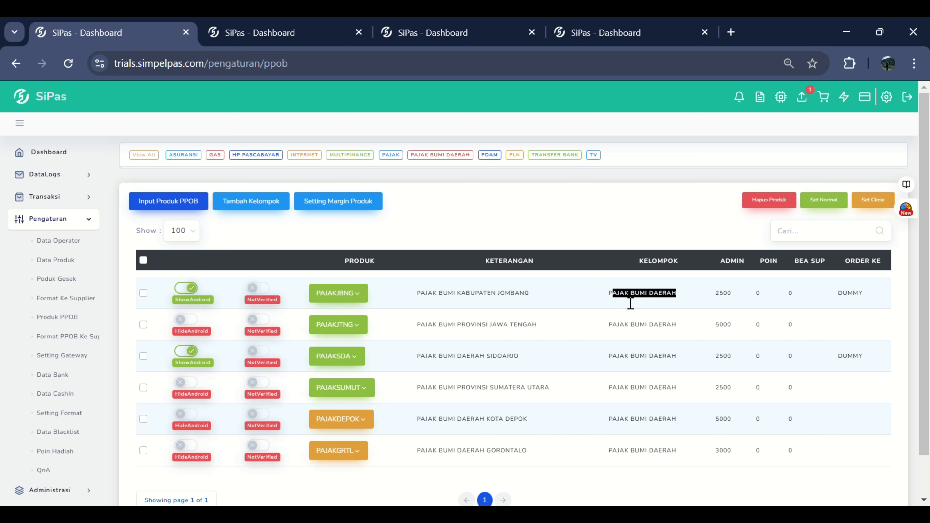
Step: Examine the product group and the admin fee of PAJAKJBNG in the product list
left_click_drag(601, 298, 676, 304)
left_click(659, 301)
triple_click(658, 301)
double_click(737, 300)
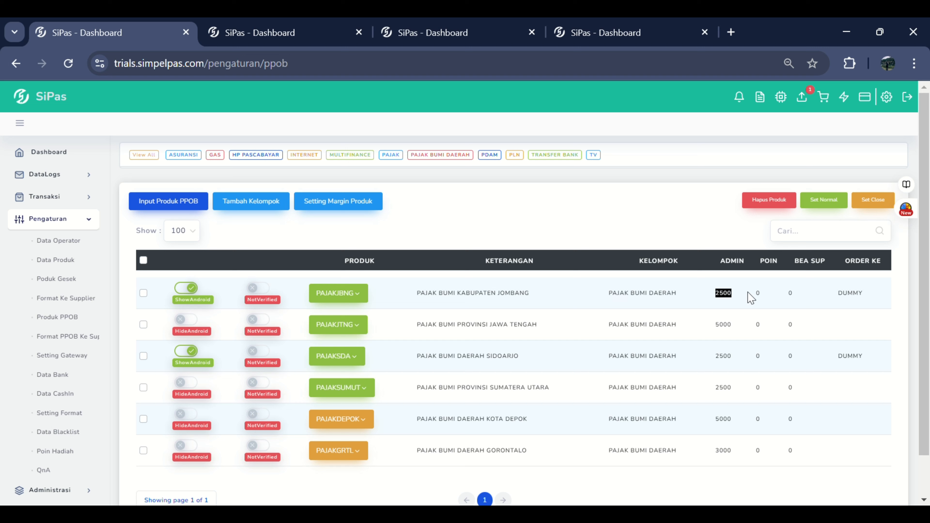
left_click(725, 316)
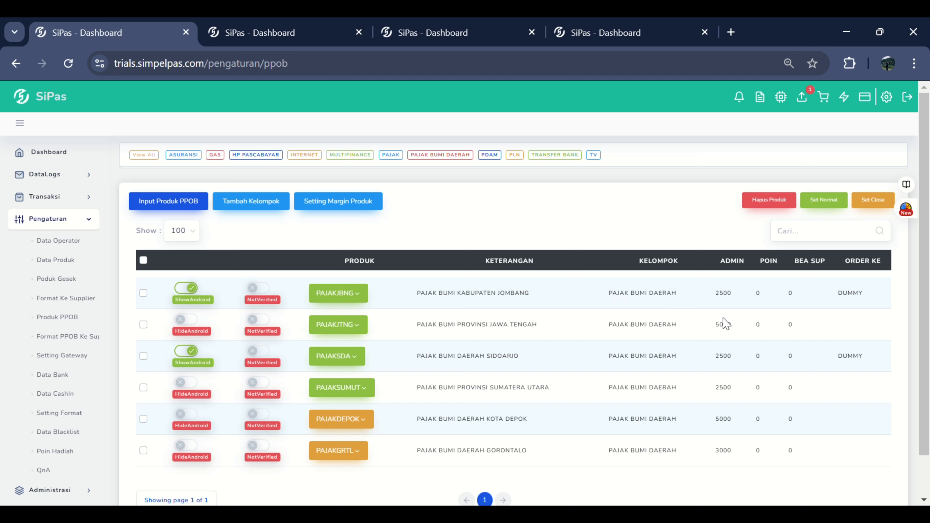
double_click(728, 302)
left_click(726, 305)
double_click(727, 299)
Step: Examine the Poin, Bea Sup and Order Ke columns, including the order destinations of PAJAKJBNG and PAJAKSDA
left_click(755, 294)
left_click(781, 274)
double_click(861, 271)
left_click(875, 287)
double_click(871, 301)
left_click(869, 362)
double_click(863, 365)
left_click(520, 392)
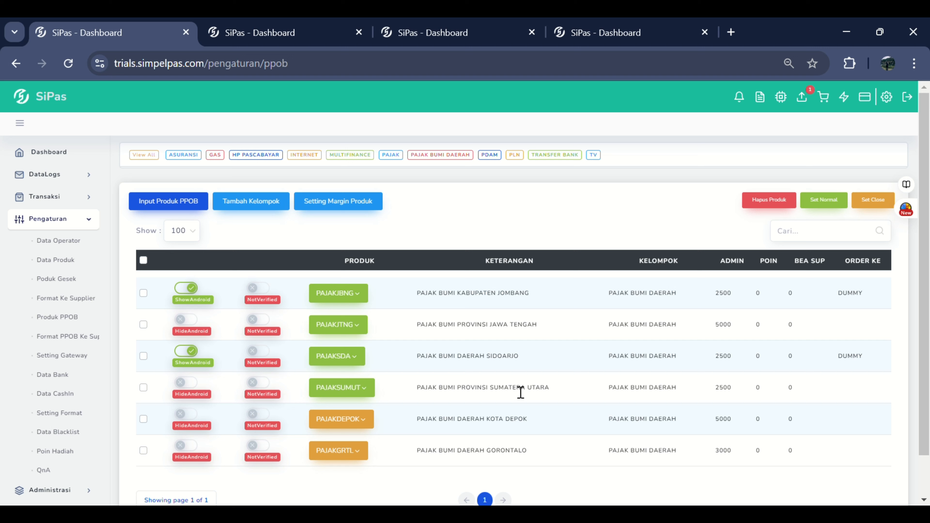